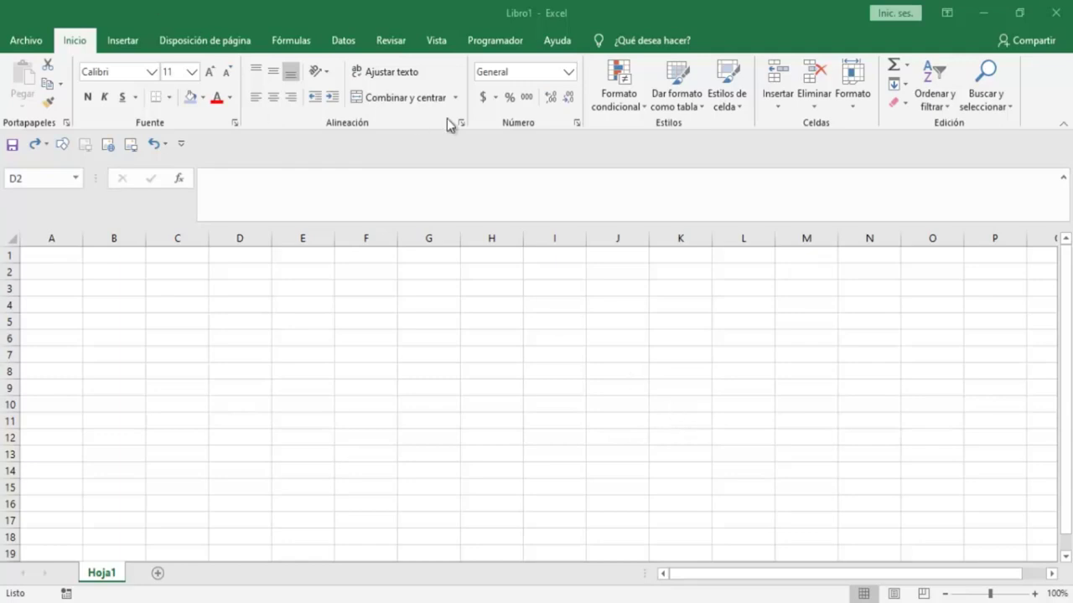
# - Show the Programador (developer) tab on the ribbon
pyautogui.click(495, 42)
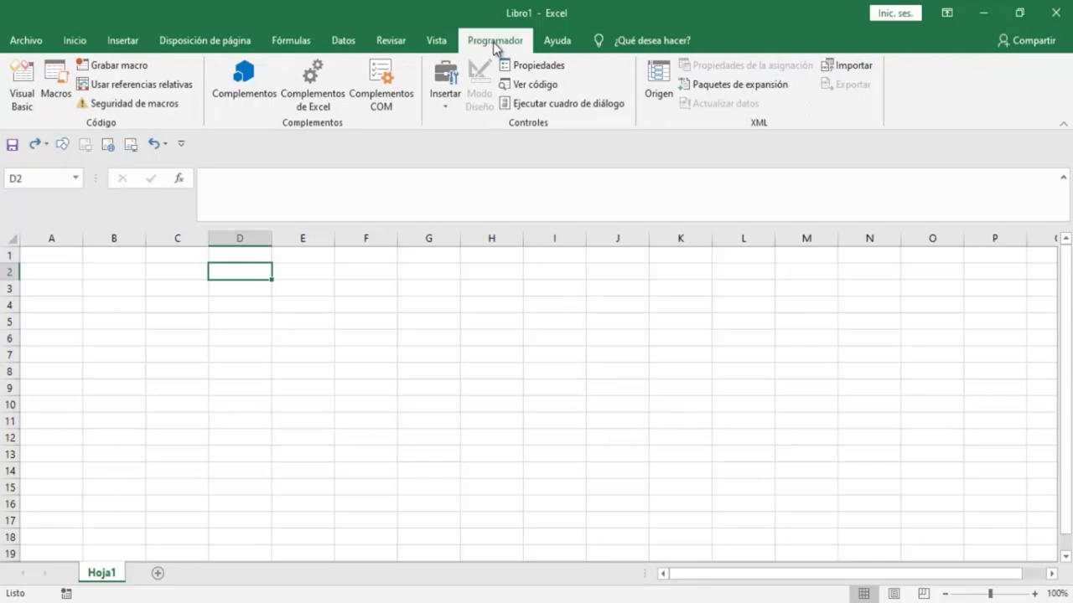
pyautogui.click(28, 43)
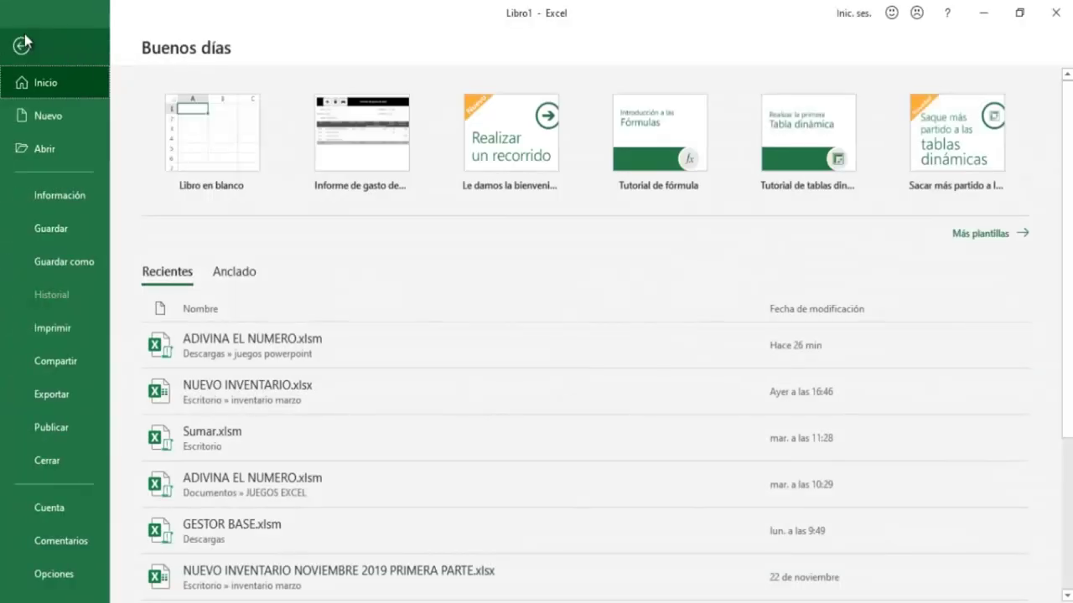
pyautogui.click(50, 574)
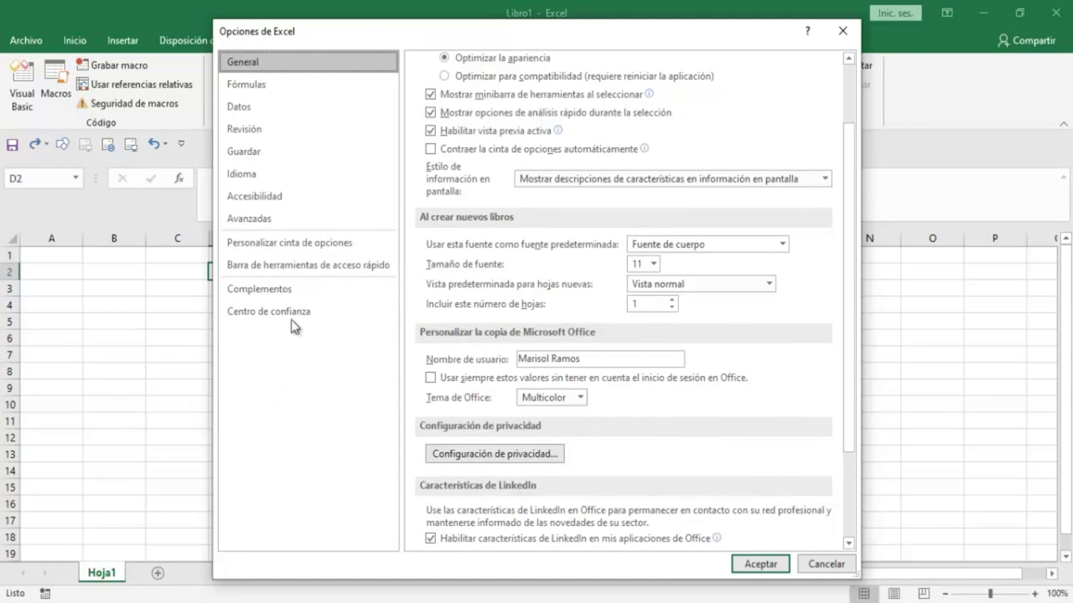
pyautogui.click(261, 250)
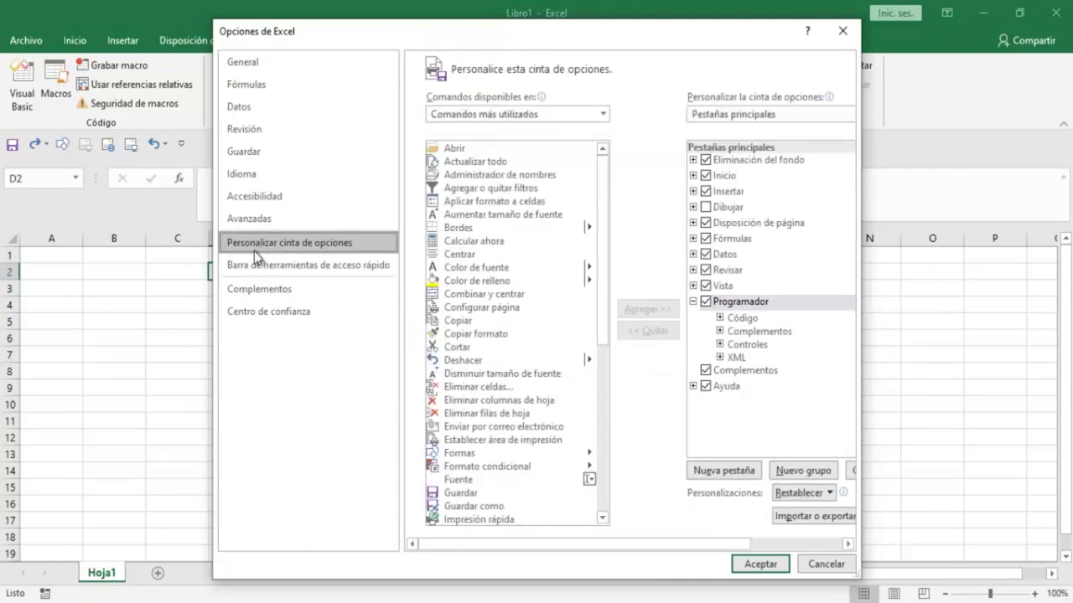
pyautogui.click(707, 302)
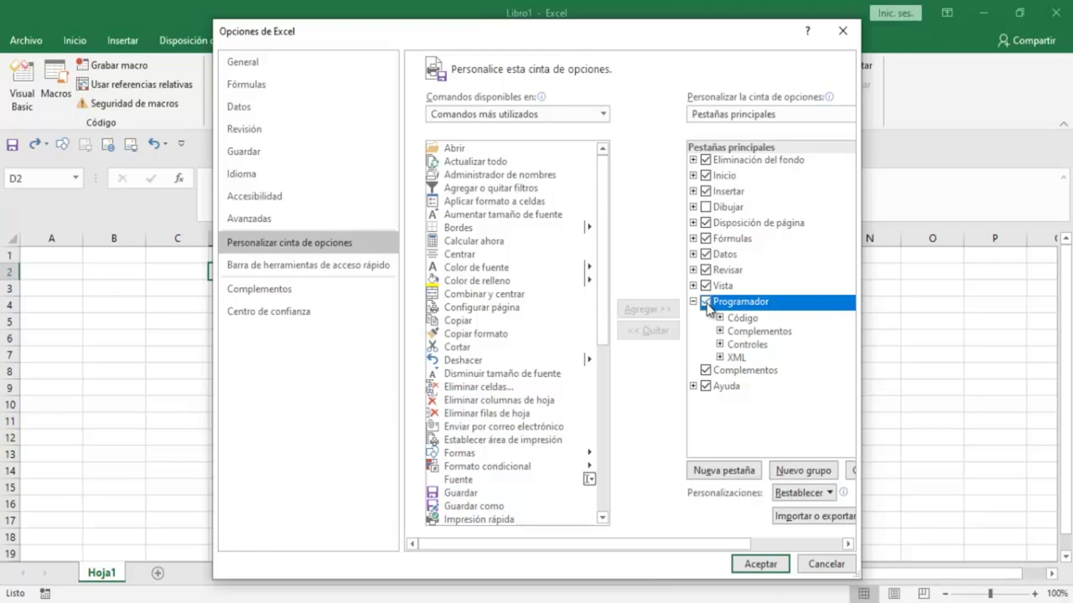
pyautogui.click(761, 564)
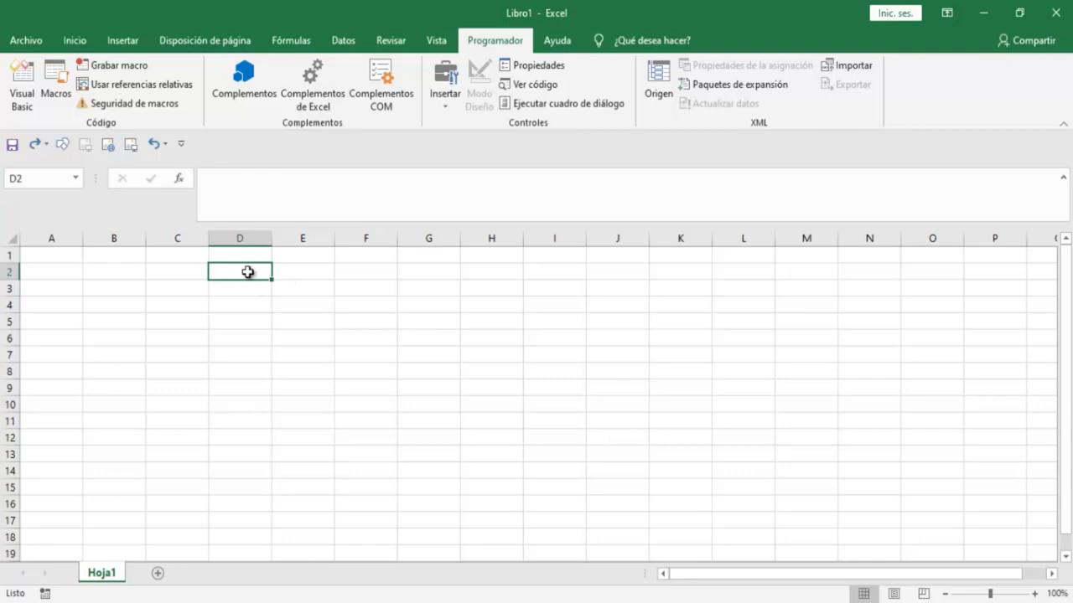
# - Merge and vertically centre D2:H3, then enter the title 'Adivinar un numero entre 1 y 100'
pyautogui.moveTo(244, 271)
pyautogui.mouseDown()
pyautogui.moveTo(245, 282)
pyautogui.moveTo(471, 288)
pyautogui.mouseUp()
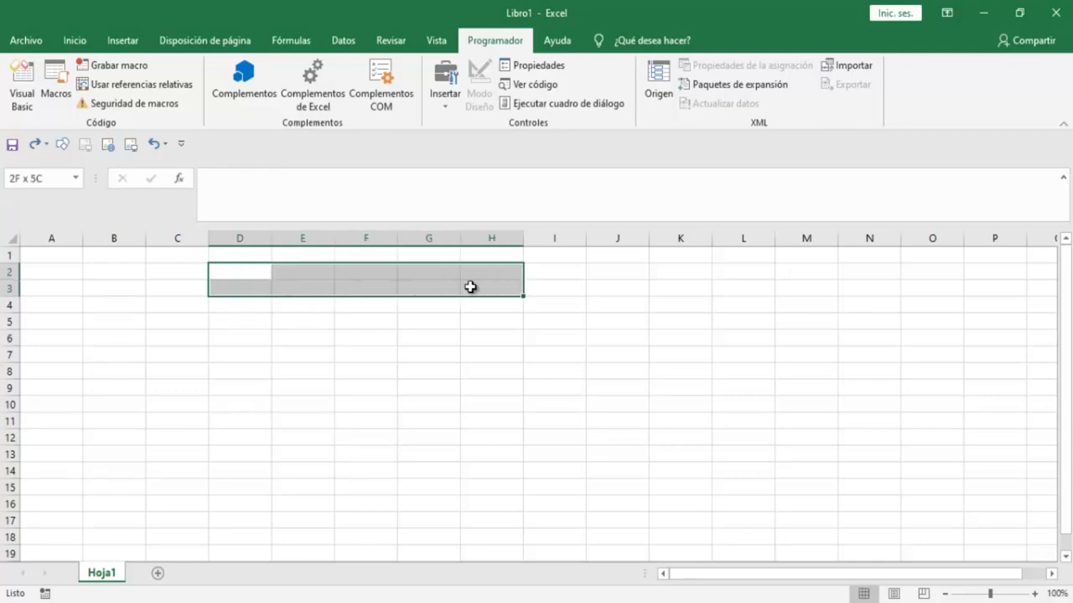
pyautogui.moveTo(471, 288); pyautogui.dragTo(471, 287)
pyautogui.click(74, 40)
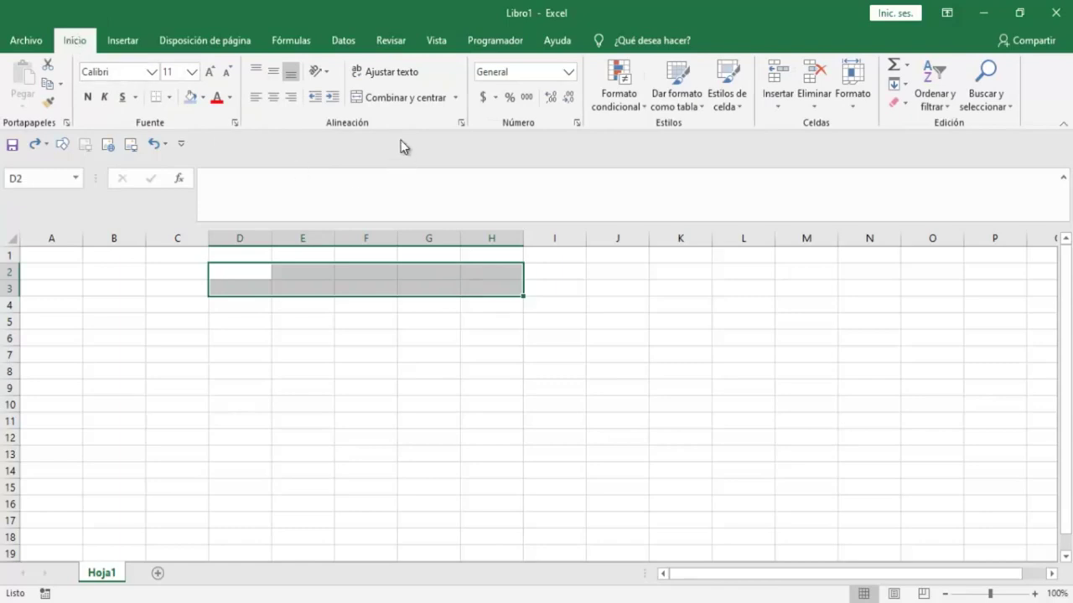
pyautogui.click(389, 105)
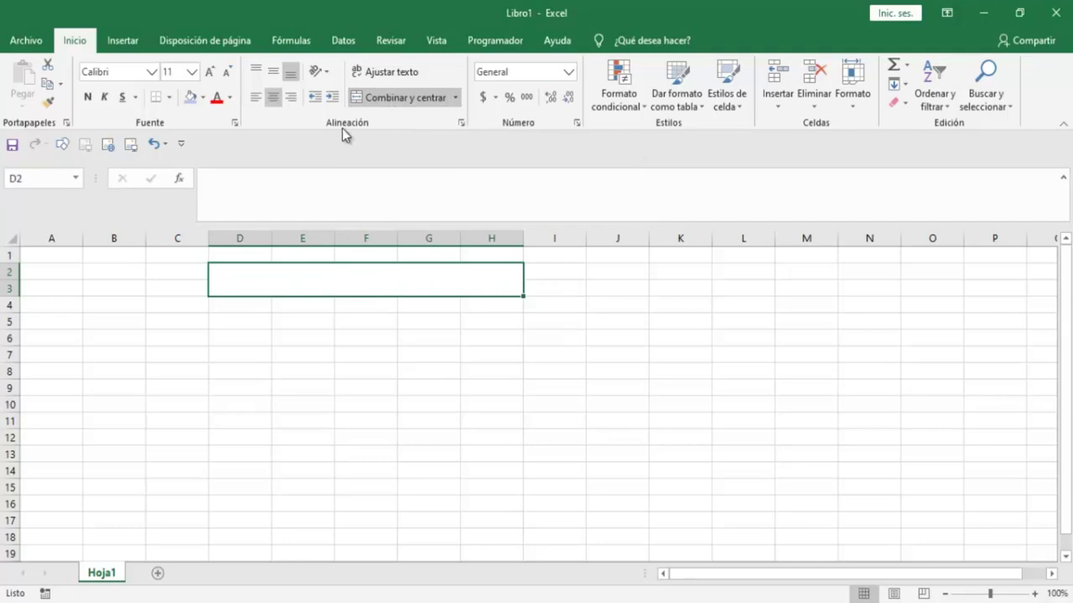
pyautogui.click(271, 75)
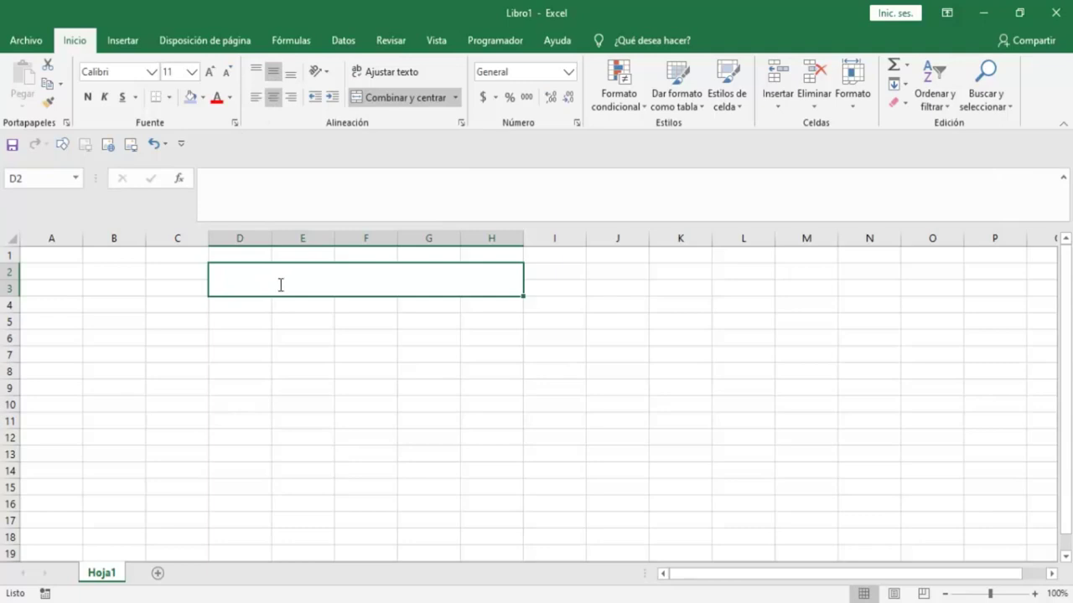
pyautogui.write('Adivinar')
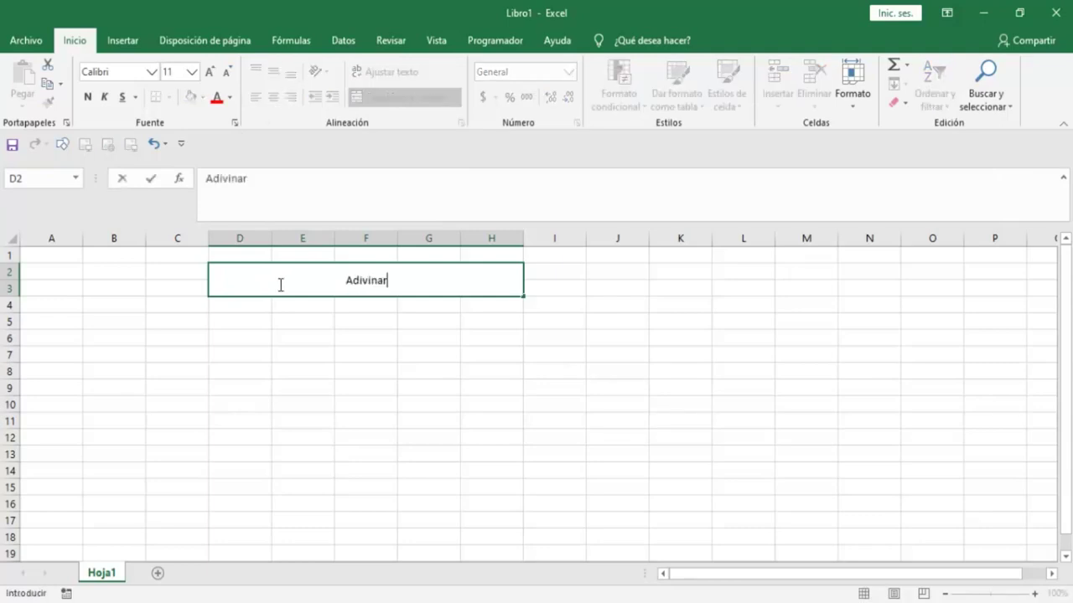
pyautogui.write(' un numero entre 1 y 100')
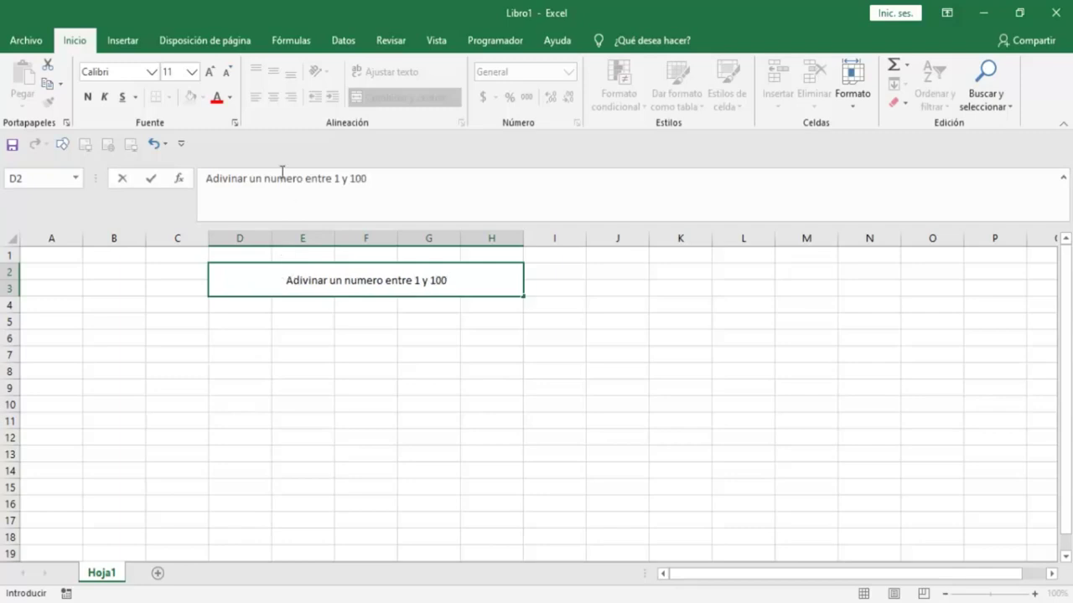
pyautogui.click(285, 307)
# - Make the title bold Aachen BT at size 14 with a light blue fill
pyautogui.click(265, 275)
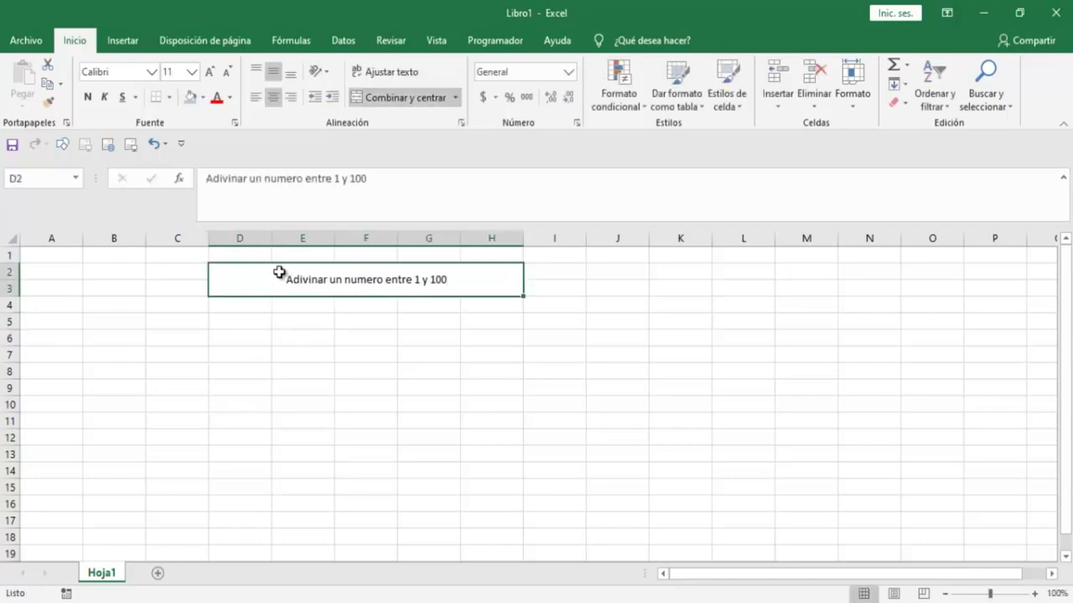
pyautogui.click(88, 98)
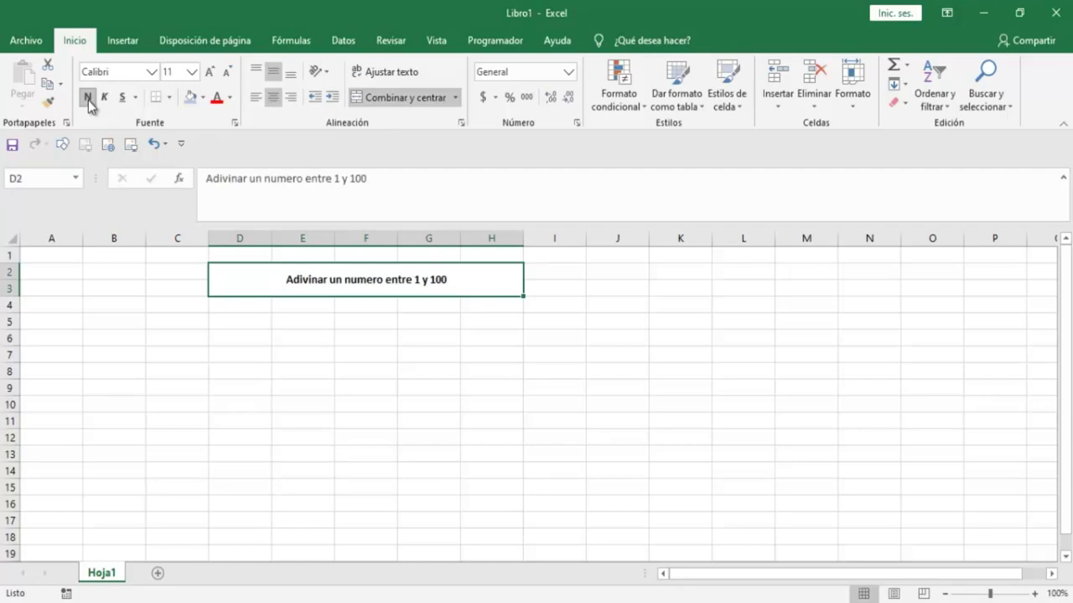
pyautogui.click(152, 73)
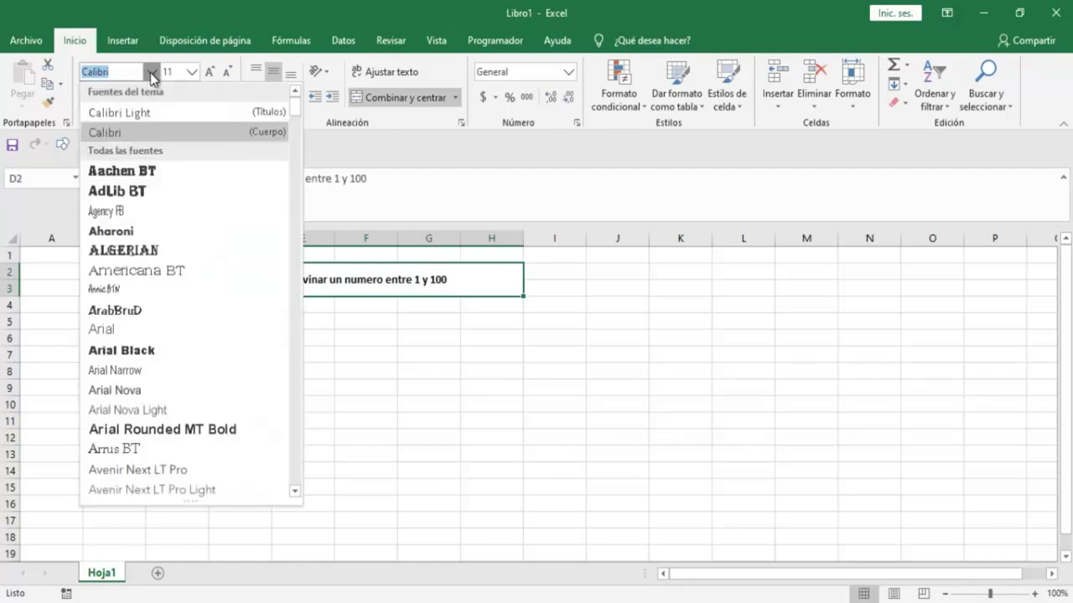
pyautogui.click(104, 173)
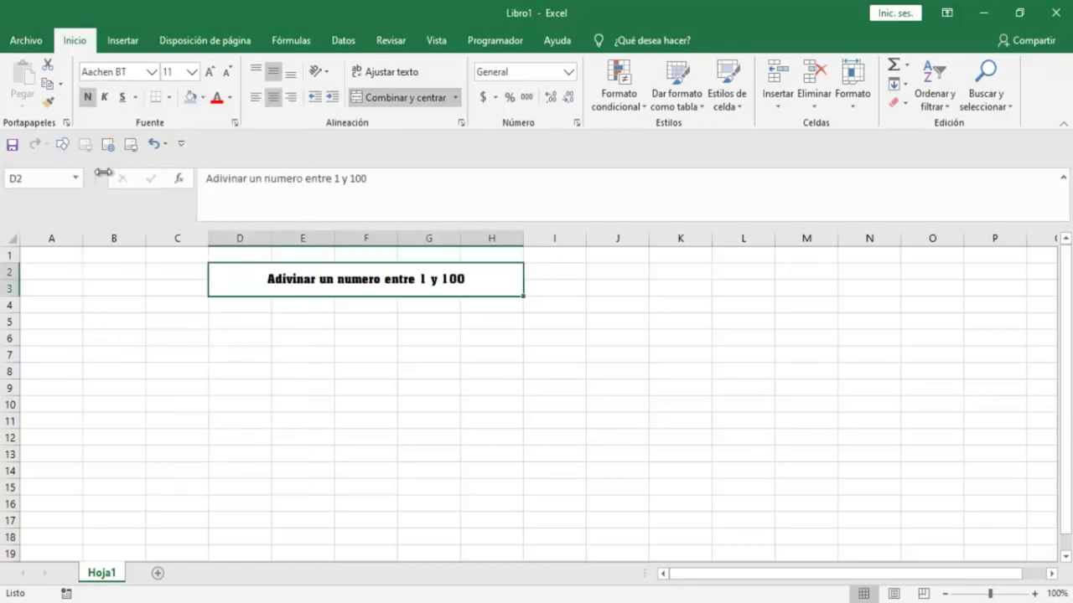
pyautogui.click(212, 73)
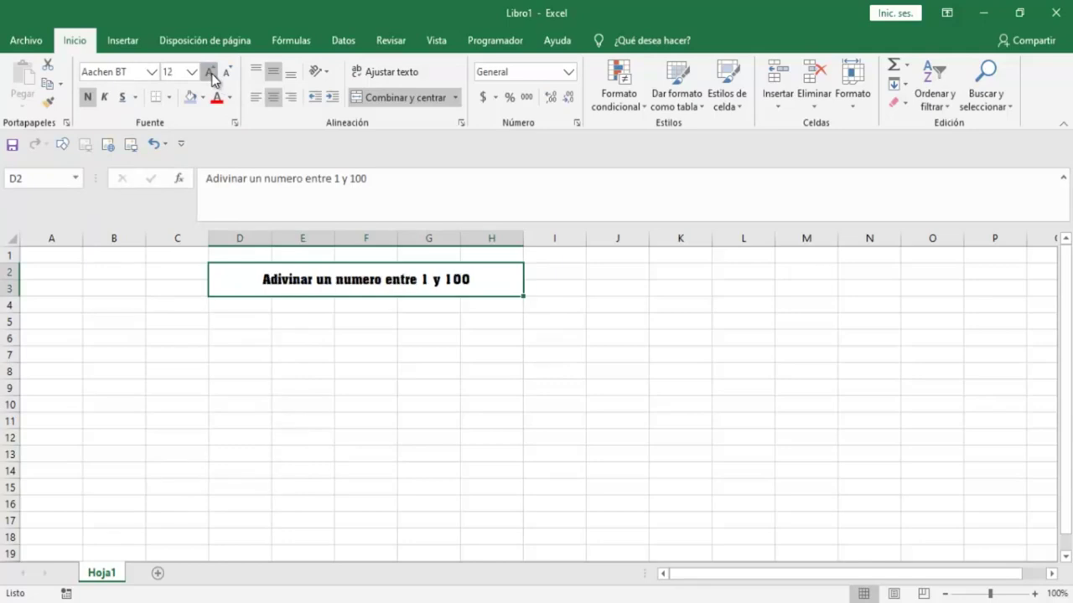
pyautogui.click(211, 73)
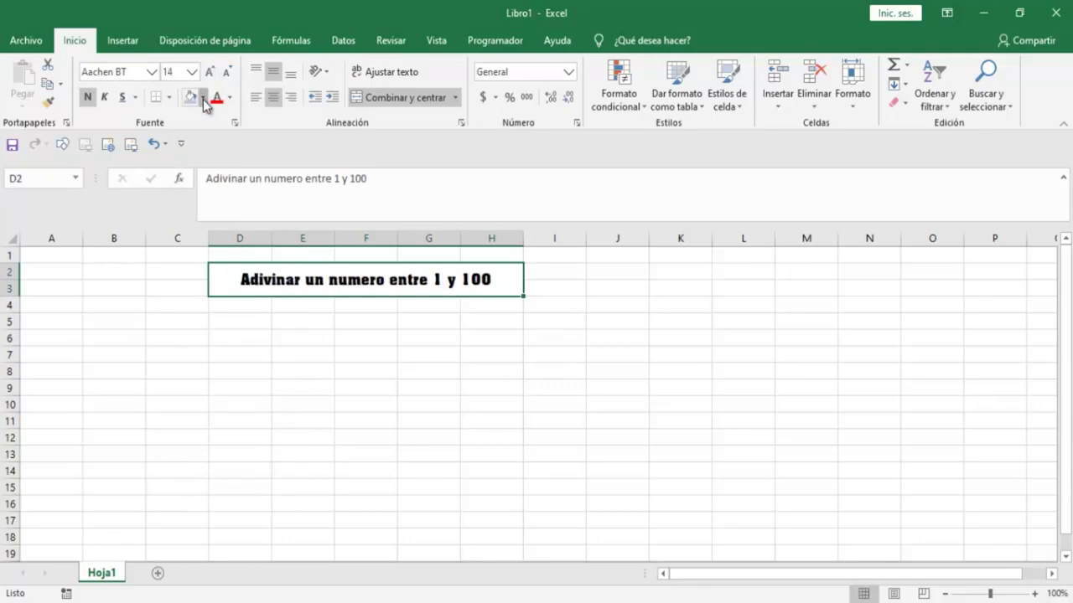
pyautogui.click(203, 97)
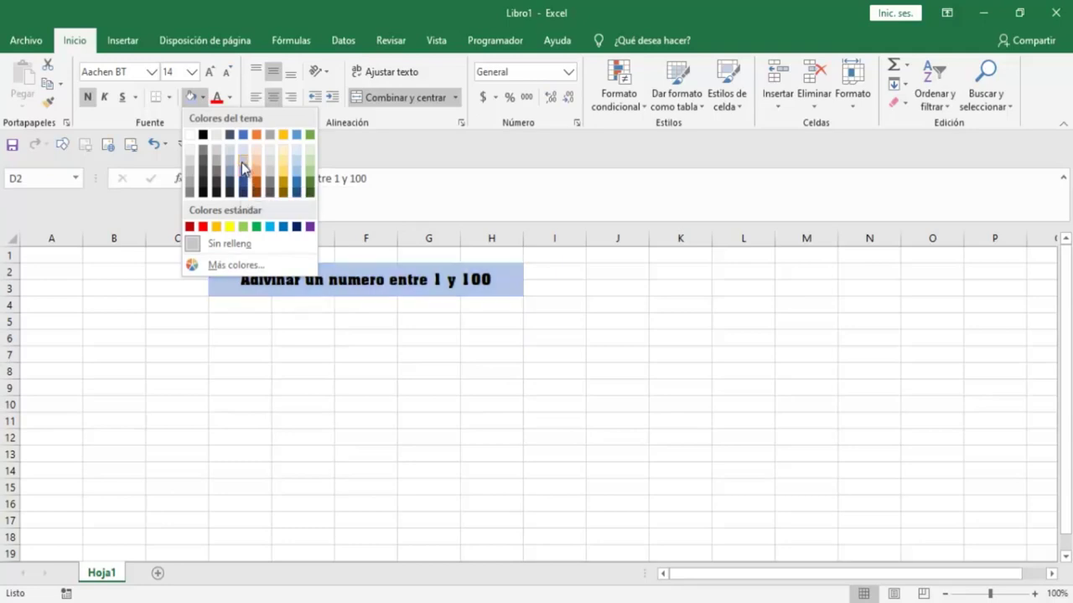
pyautogui.click(241, 162)
pyautogui.click(492, 403)
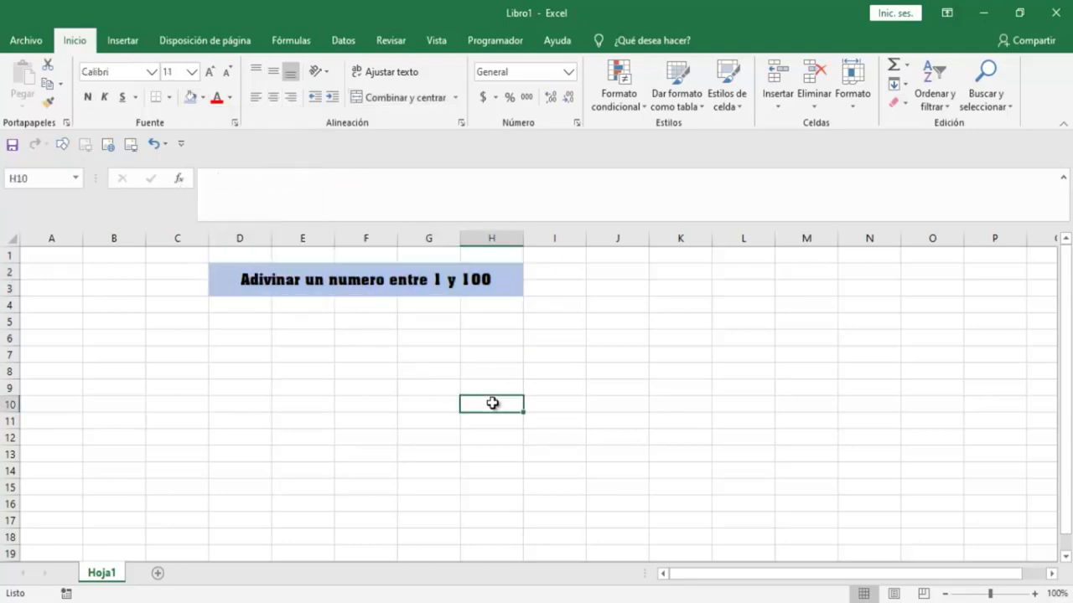
# - Merge E5:G7, centre it vertically, and give it a thick outside border
pyautogui.click(306, 324)
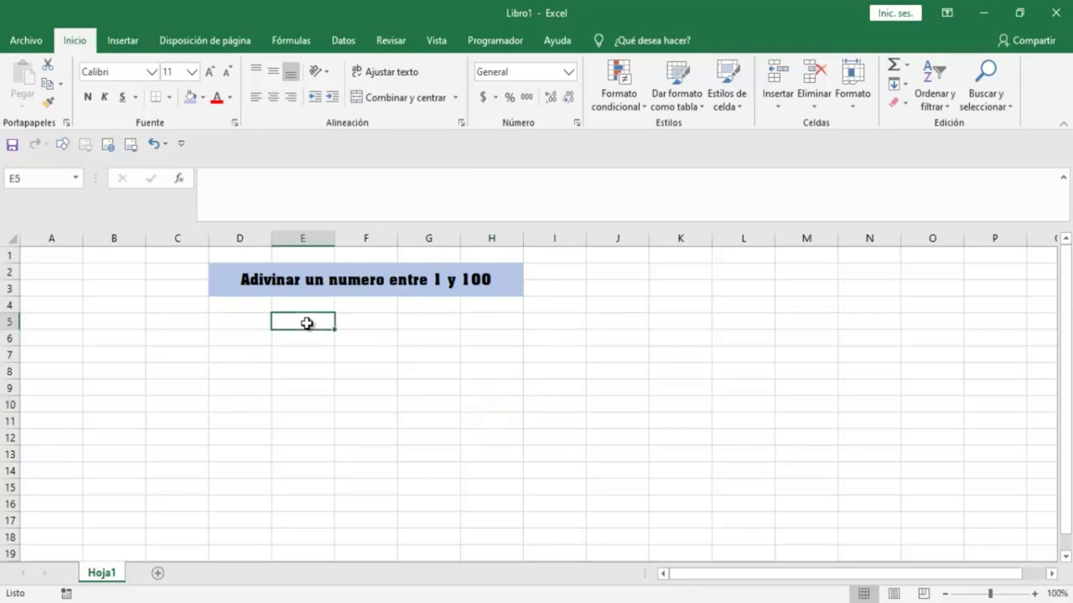
pyautogui.moveTo(307, 324); pyautogui.dragTo(412, 347)
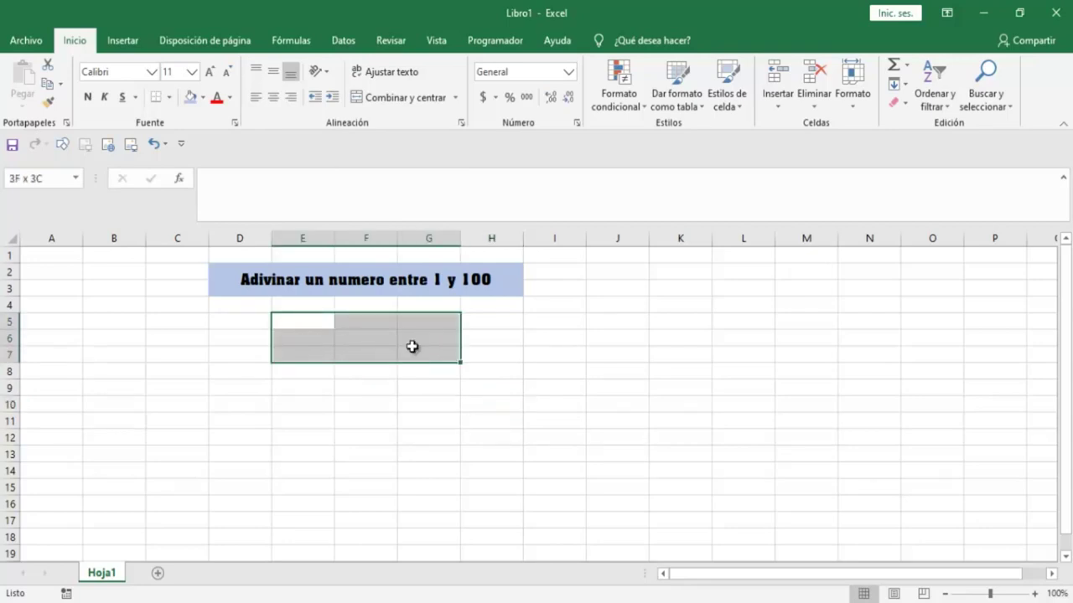
pyautogui.click(405, 102)
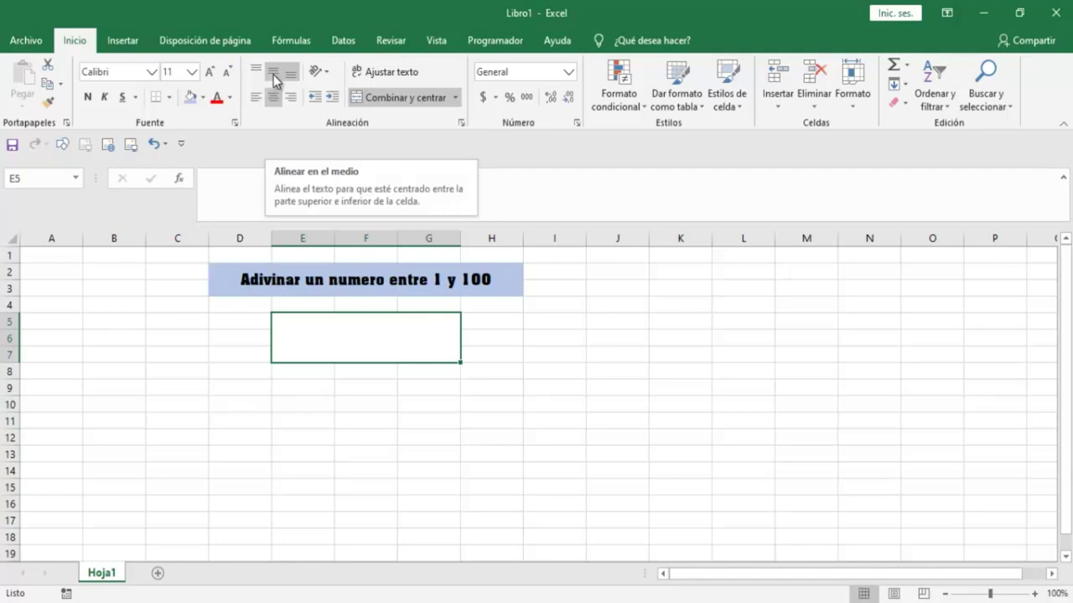
pyautogui.click(273, 74)
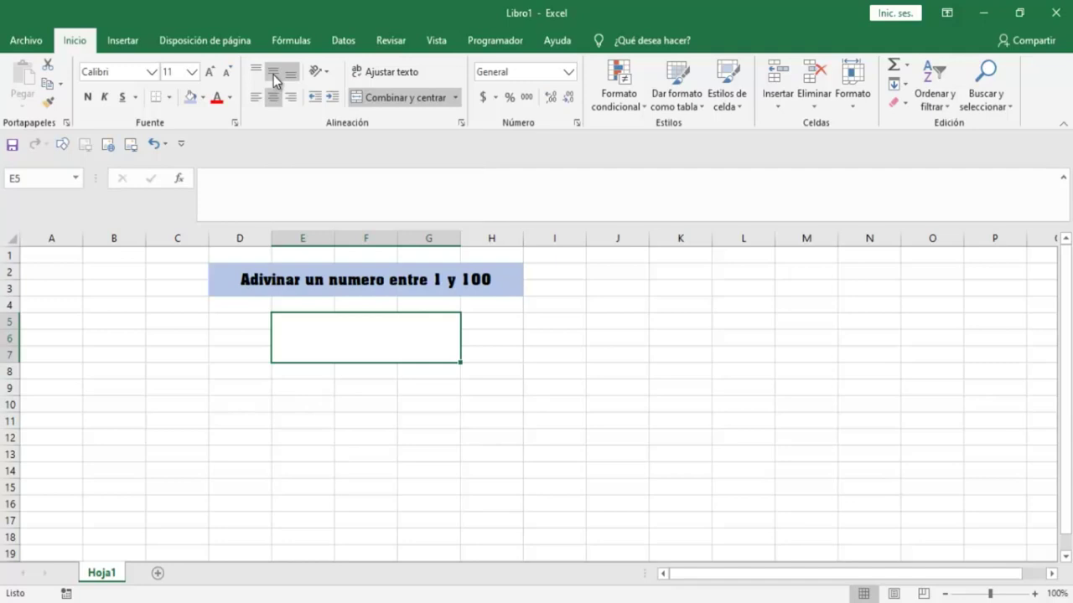
pyautogui.click(170, 100)
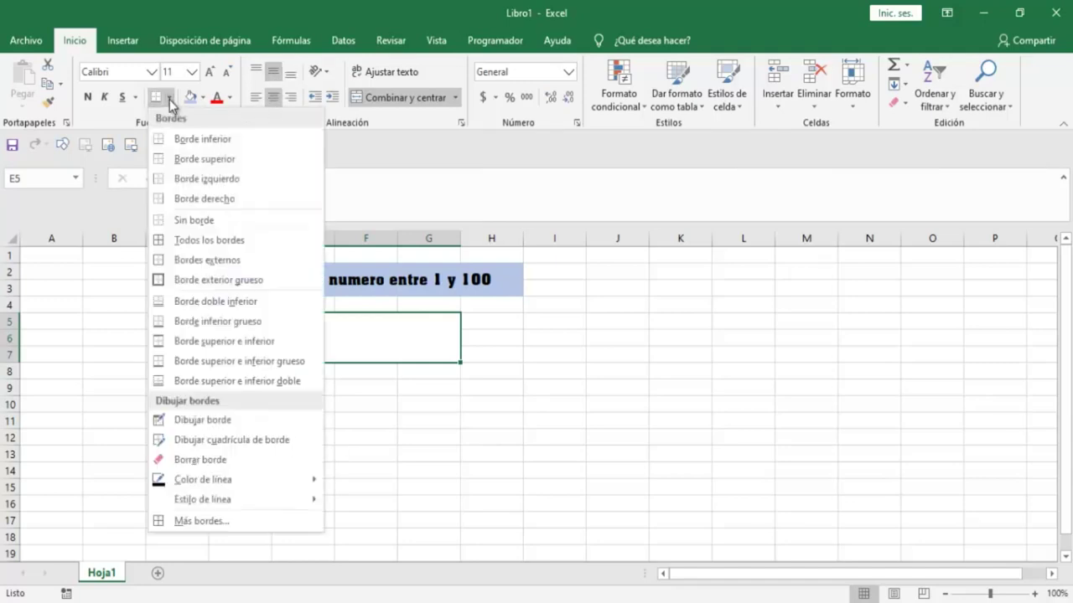
pyautogui.click(161, 286)
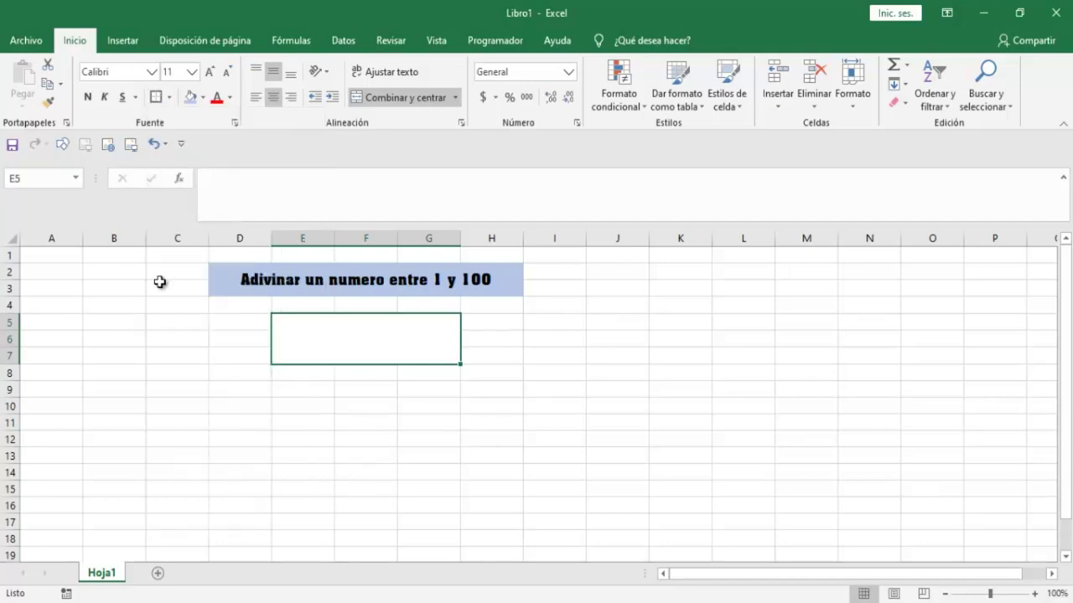
pyautogui.click(503, 456)
pyautogui.click(411, 346)
# - Insert the penguin picture tux-161406_640.png into the sheet
pyautogui.click(124, 44)
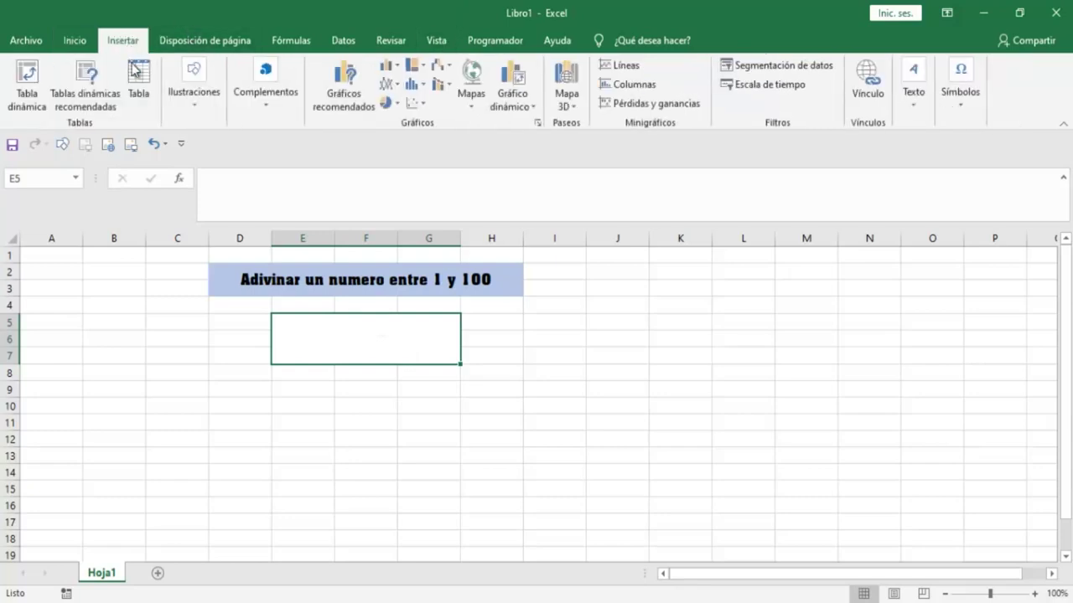
pyautogui.click(192, 107)
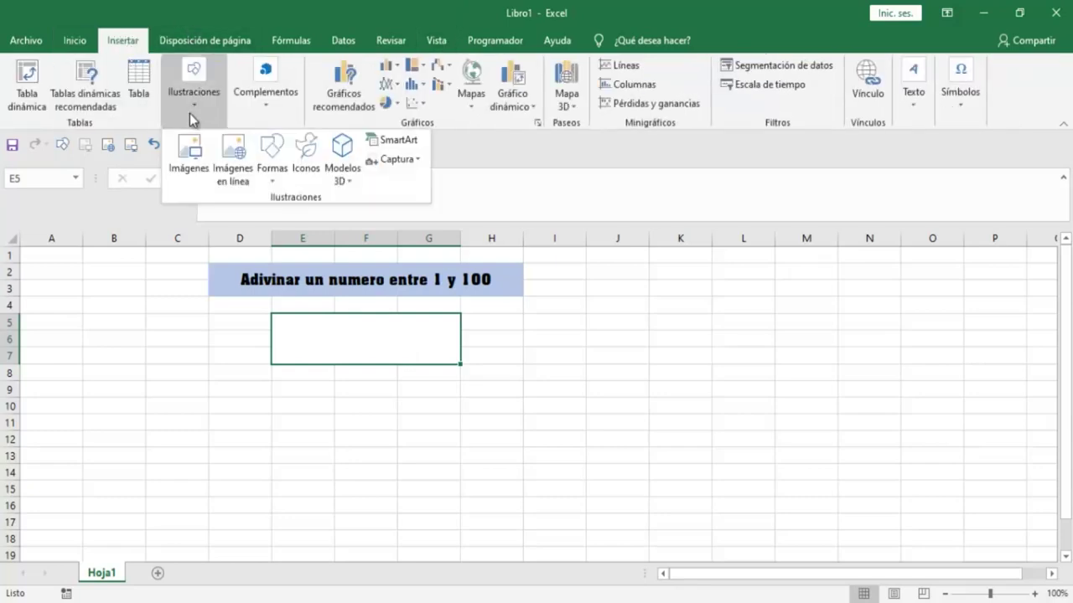
pyautogui.click(191, 159)
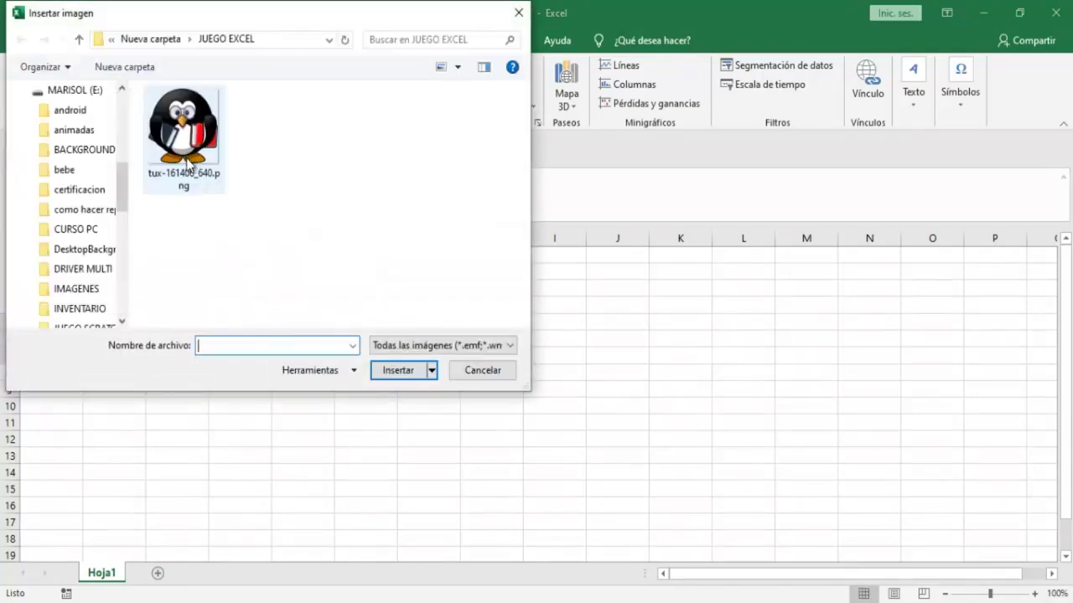
pyautogui.click(189, 164)
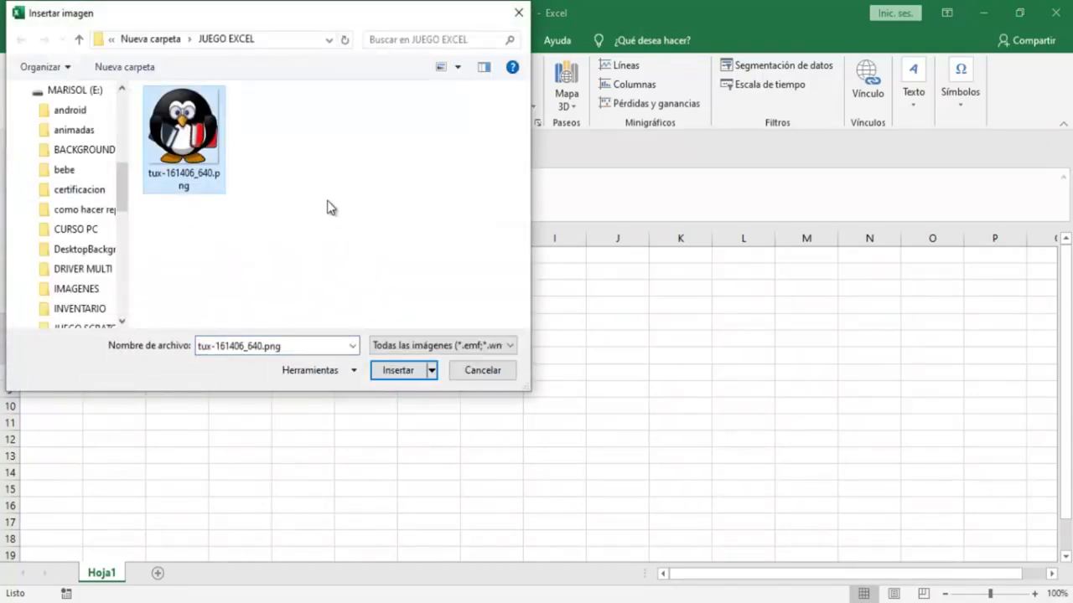
pyautogui.click(394, 374)
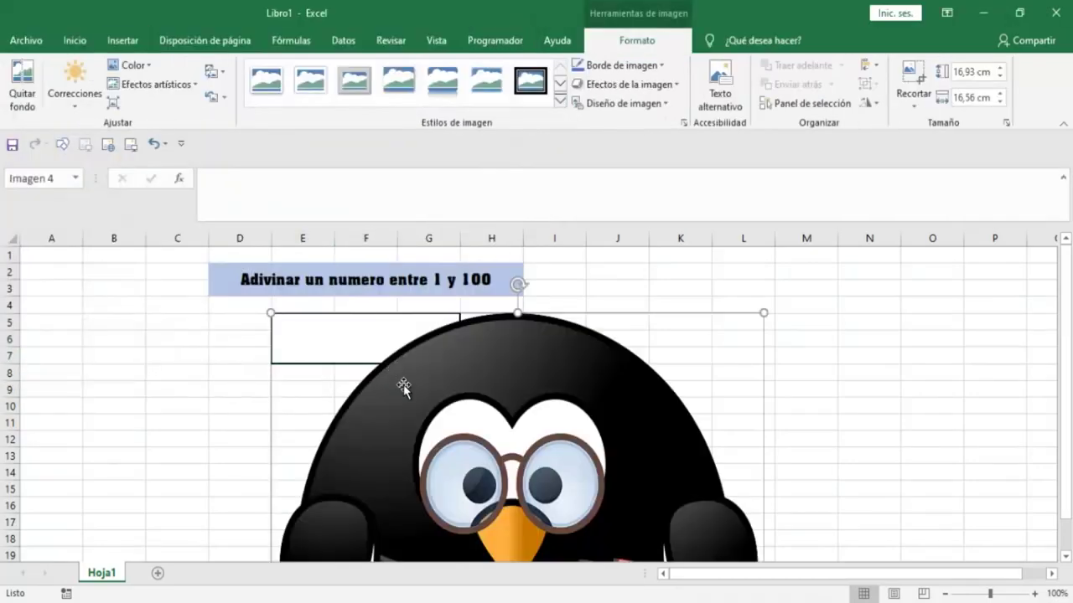
# - Shrink the penguin to about 4.57 × 4.47 cm and place it around columns K–M
pyautogui.moveTo(455, 386); pyautogui.dragTo(539, 340)
pyautogui.scroll(-6, 538, 352)
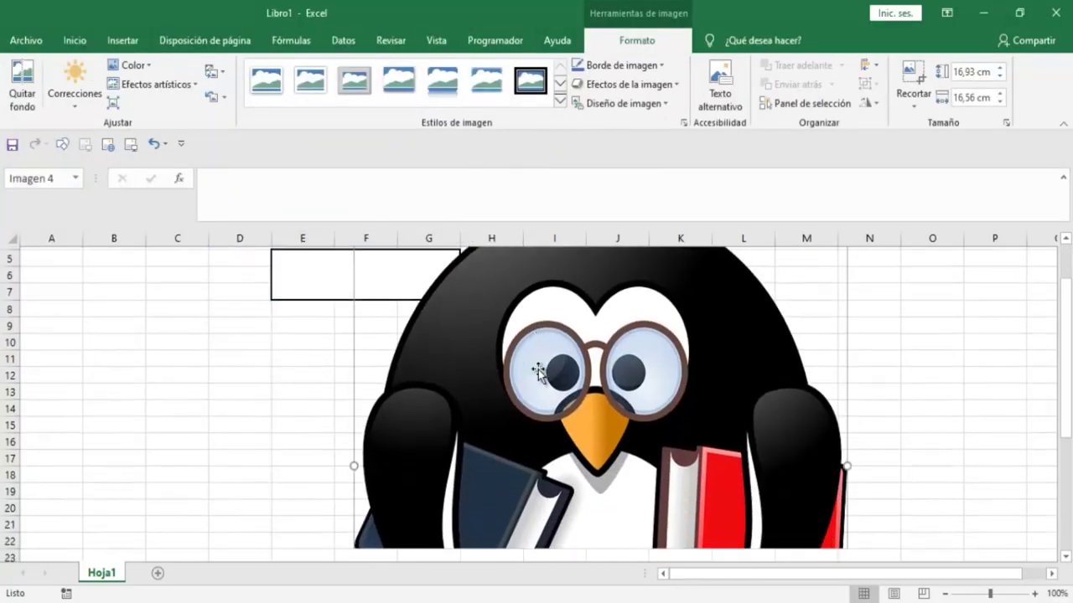
pyautogui.moveTo(354, 495); pyautogui.dragTo(516, 336)
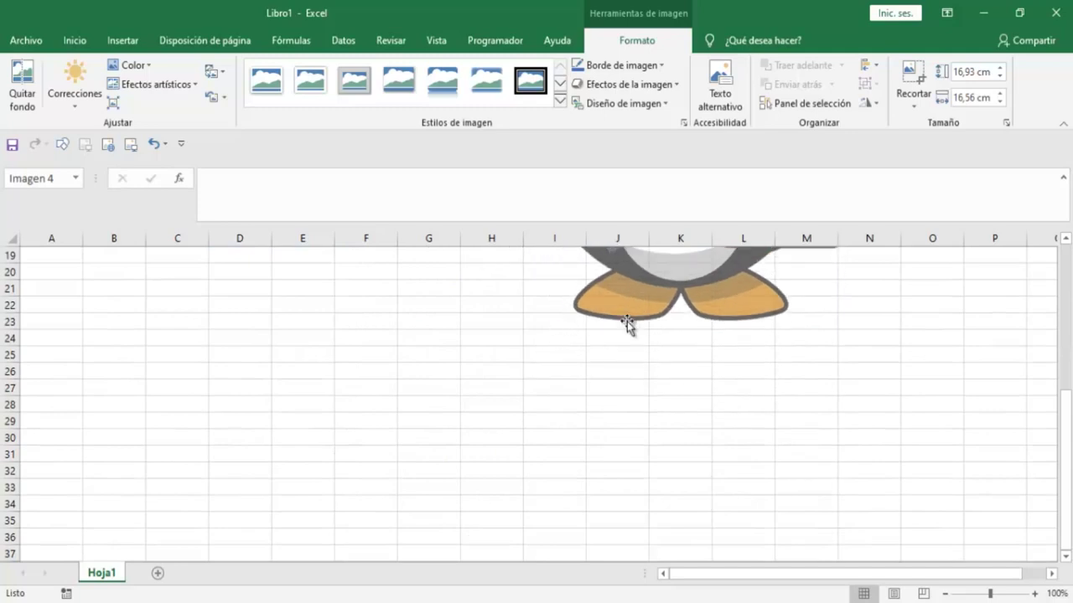
pyautogui.scroll(2, 589, 352)
pyautogui.moveTo(515, 420); pyautogui.dragTo(618, 313)
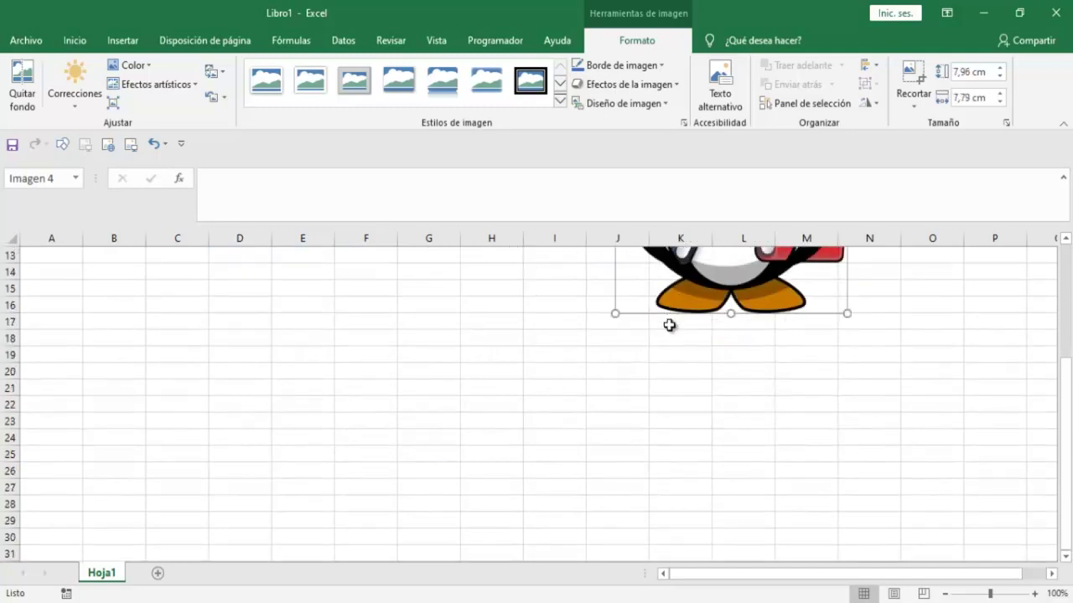
pyautogui.scroll(2, 671, 326)
pyautogui.scroll(2, 672, 373)
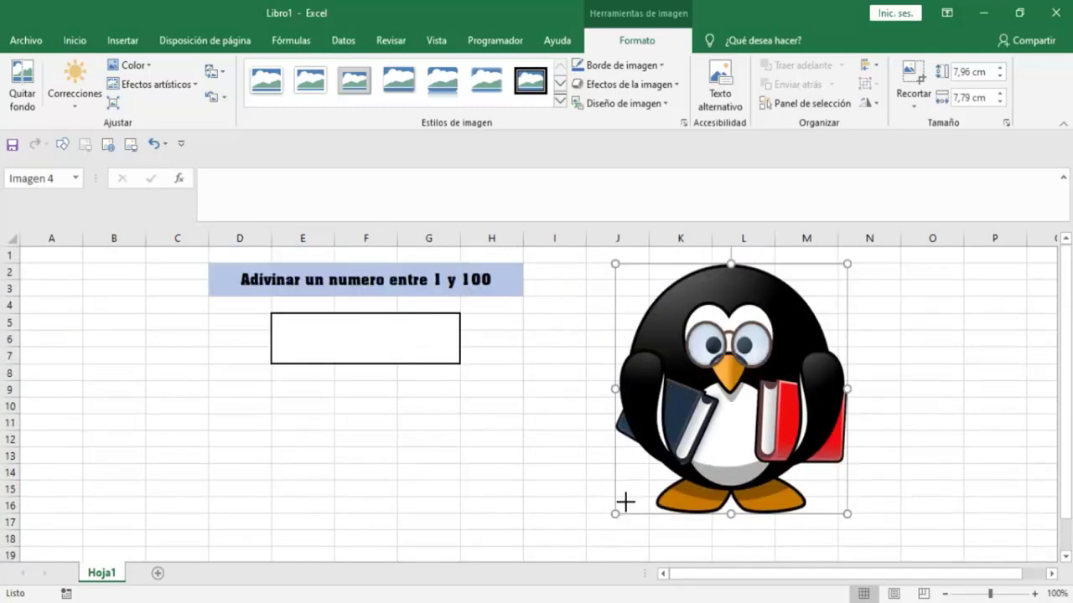
pyautogui.moveTo(621, 505); pyautogui.dragTo(713, 371)
pyautogui.moveTo(756, 331); pyautogui.dragTo(717, 410)
pyautogui.moveTo(719, 407); pyautogui.dragTo(744, 423)
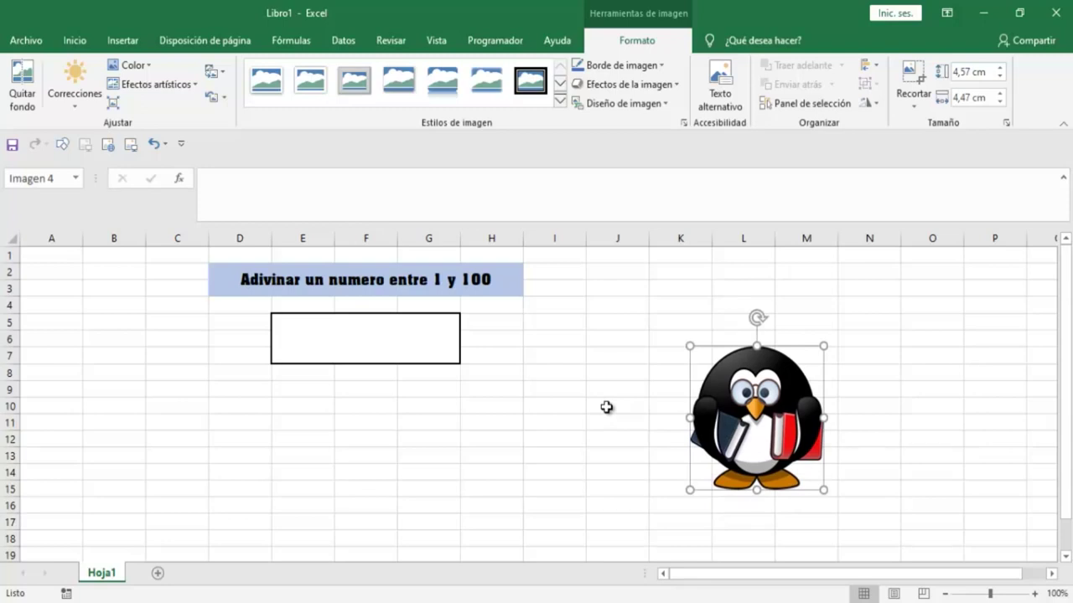
# - Draw a rounded rectangle below the input box around rows 10–13
pyautogui.click(122, 41)
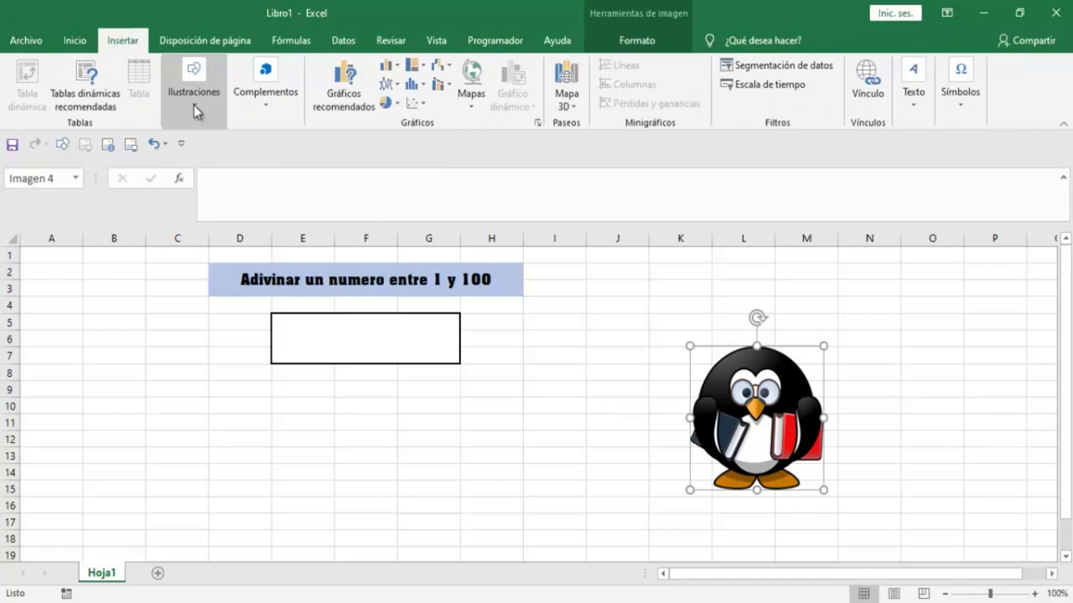
pyautogui.click(194, 104)
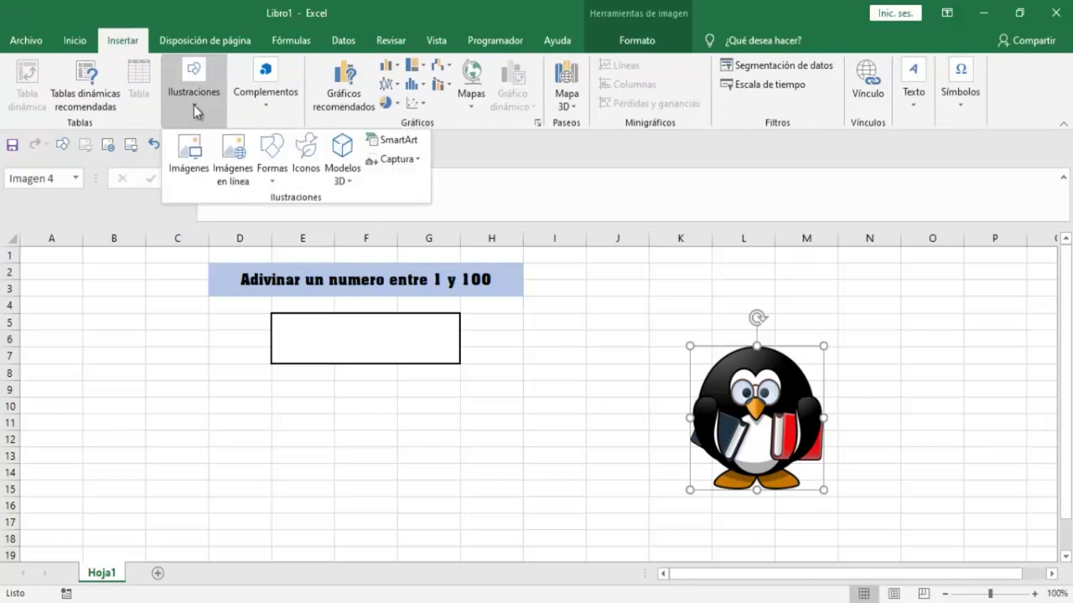
pyautogui.click(266, 180)
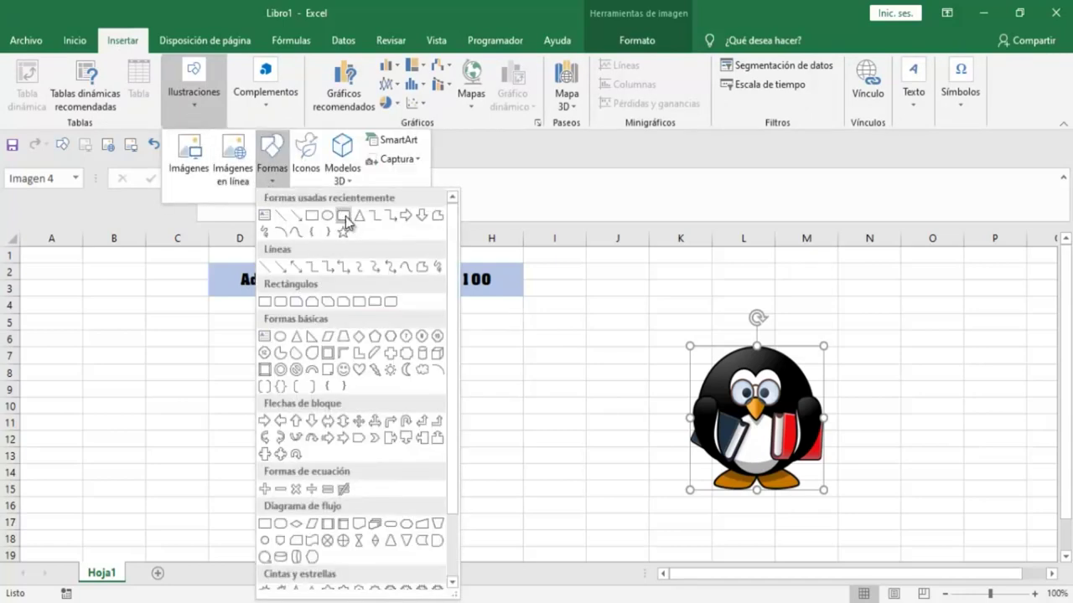
pyautogui.click(344, 300)
pyautogui.moveTo(287, 409)
pyautogui.mouseDown()
pyautogui.moveTo(293, 435)
pyautogui.moveTo(420, 458)
pyautogui.mouseUp()
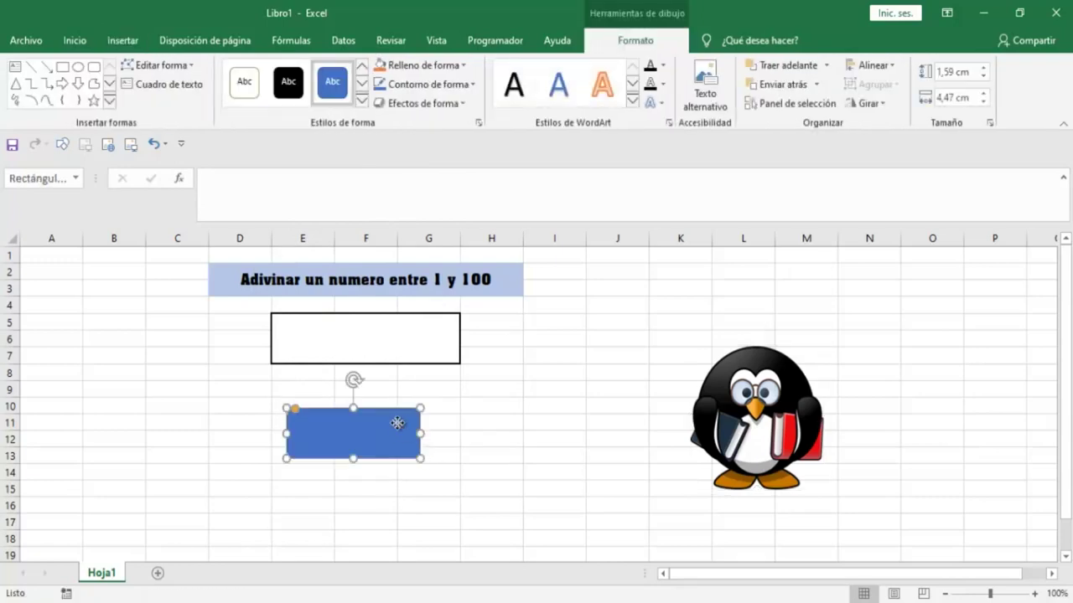
pyautogui.moveTo(397, 423); pyautogui.dragTo(408, 420)
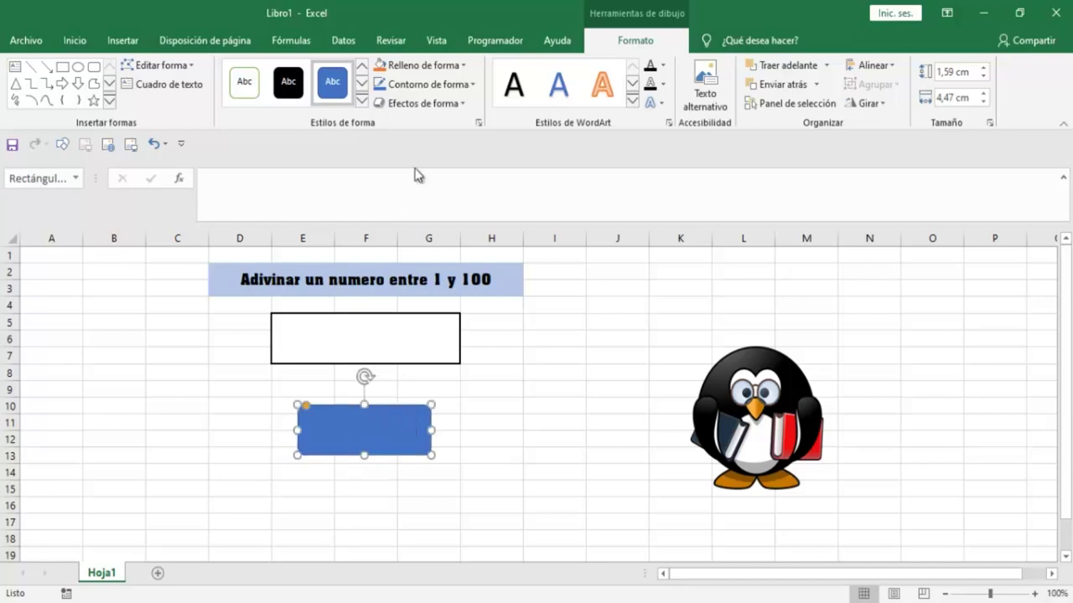
# - Give the rectangle a blue shape style and remove its outline
pyautogui.click(362, 101)
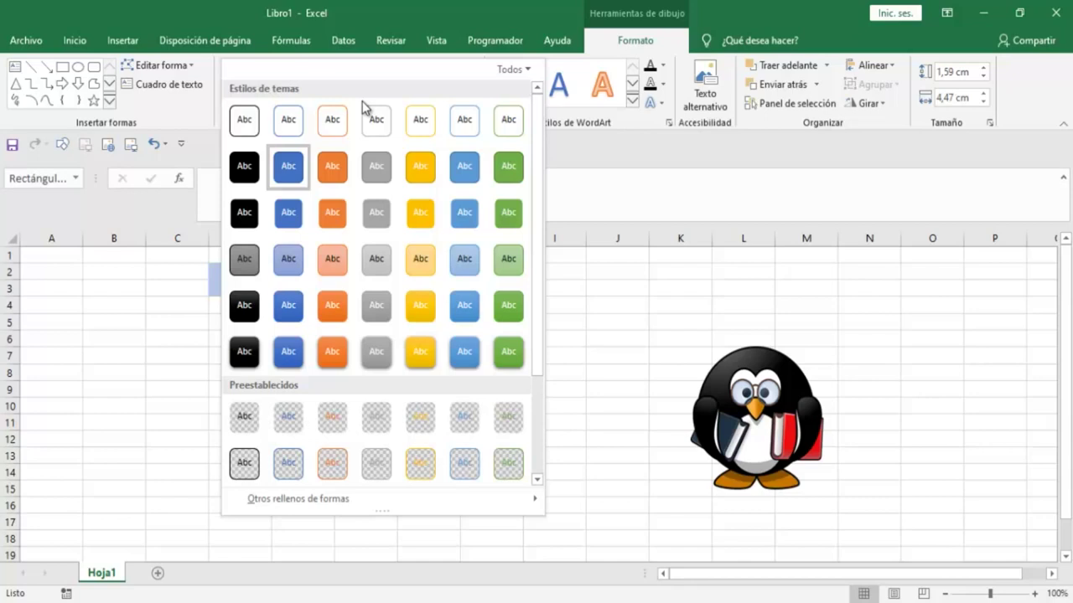
pyautogui.click(464, 353)
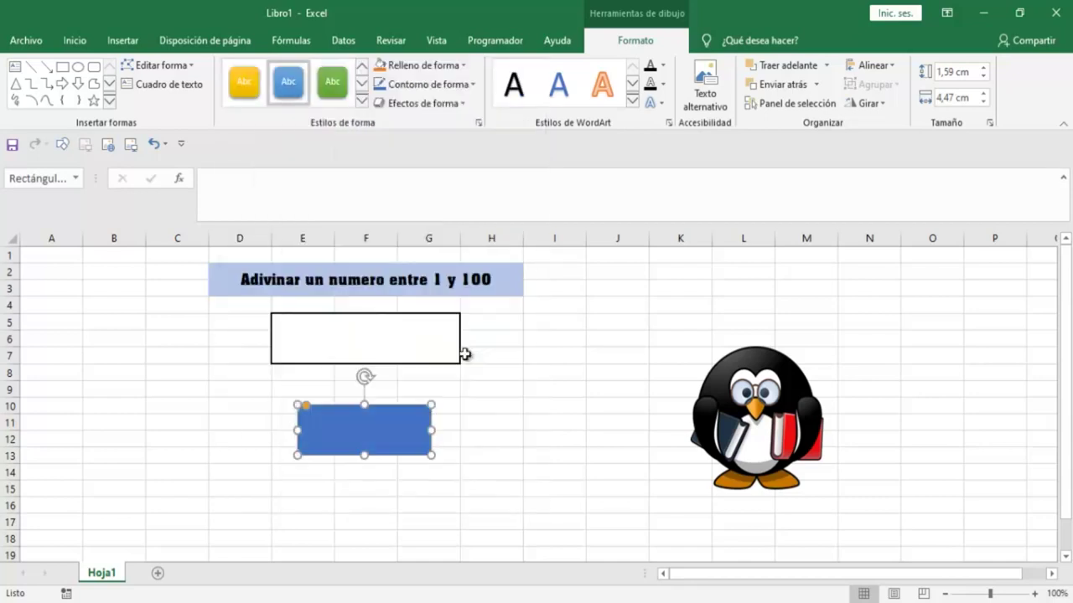
pyautogui.click(491, 419)
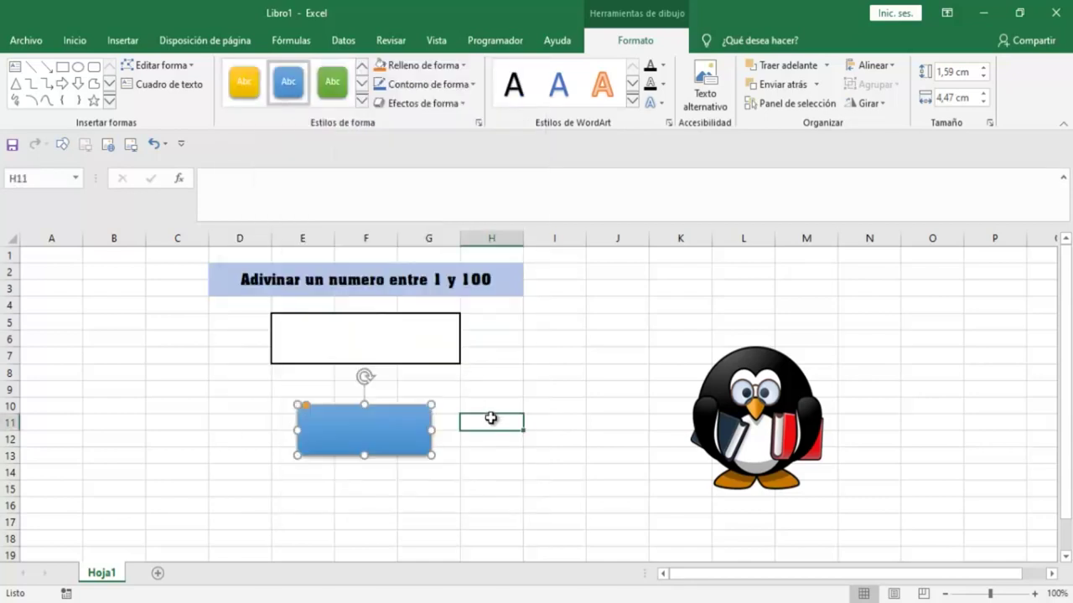
pyautogui.click(428, 424)
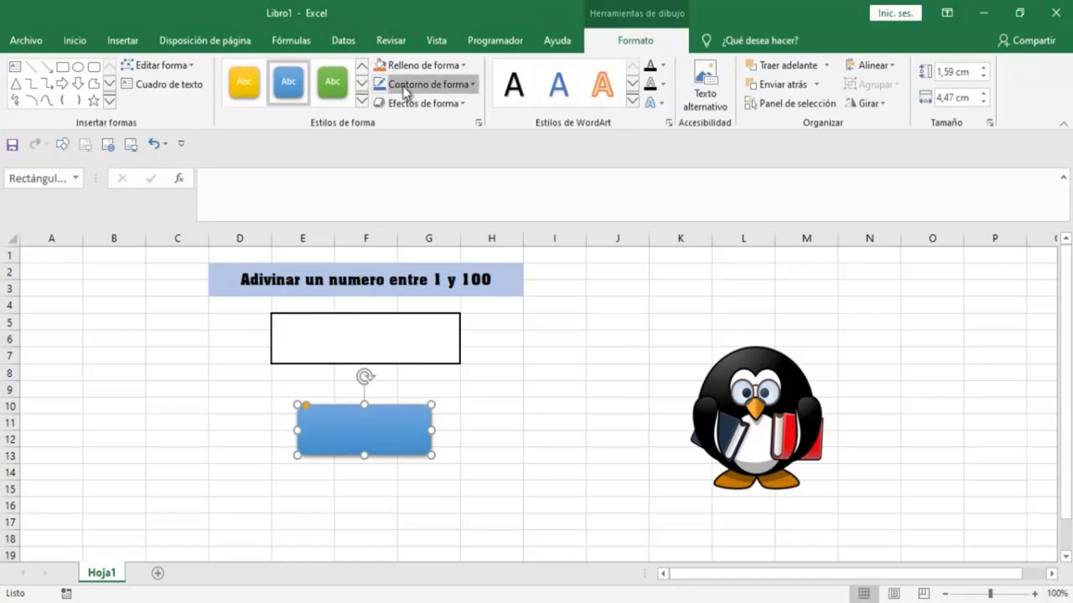
pyautogui.click(409, 85)
pyautogui.click(419, 250)
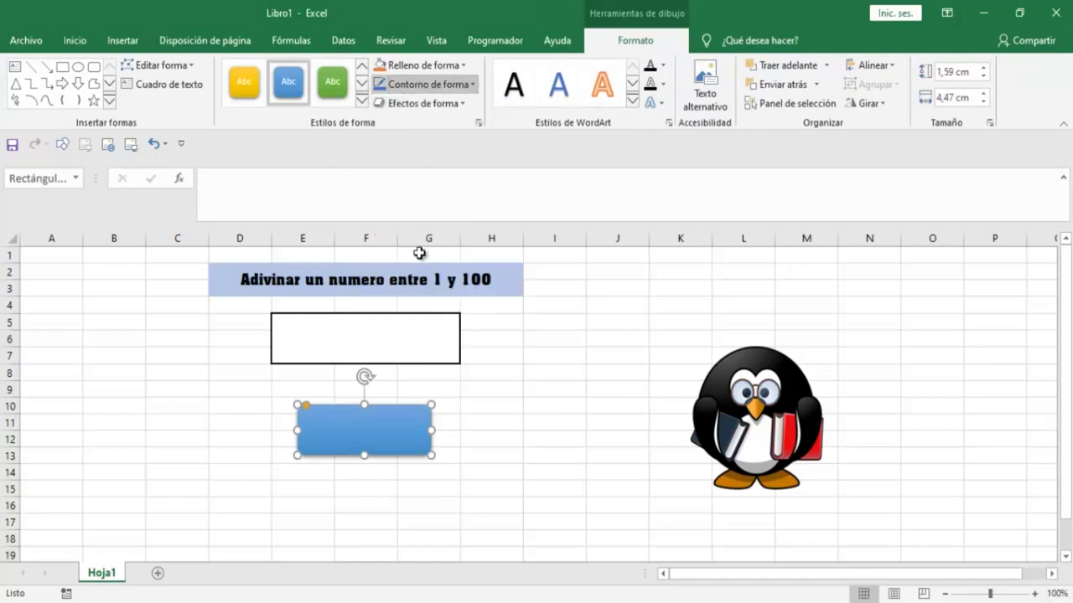
pyautogui.click(524, 407)
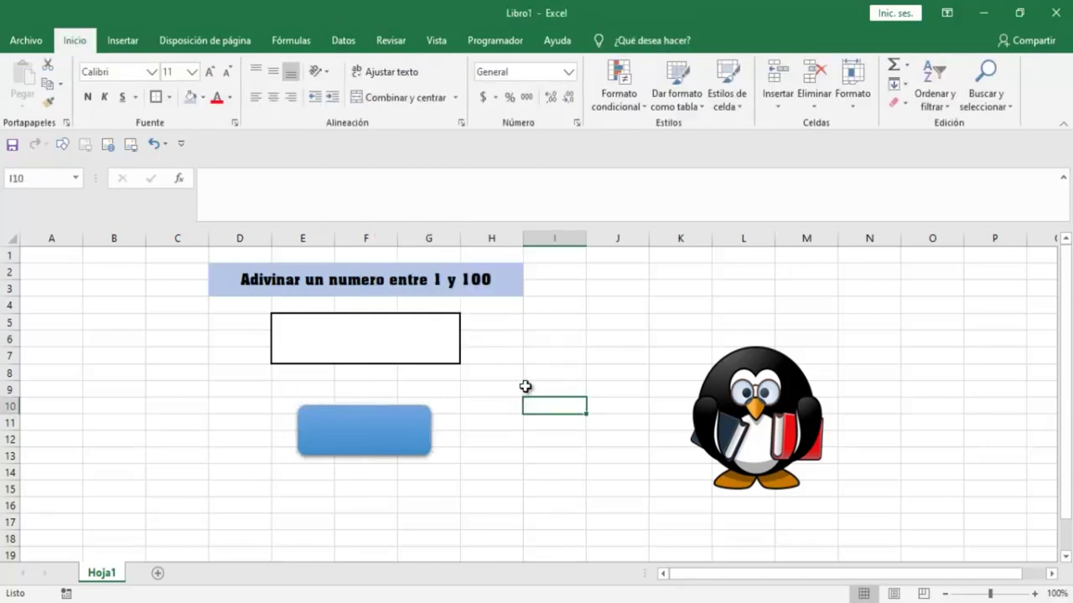